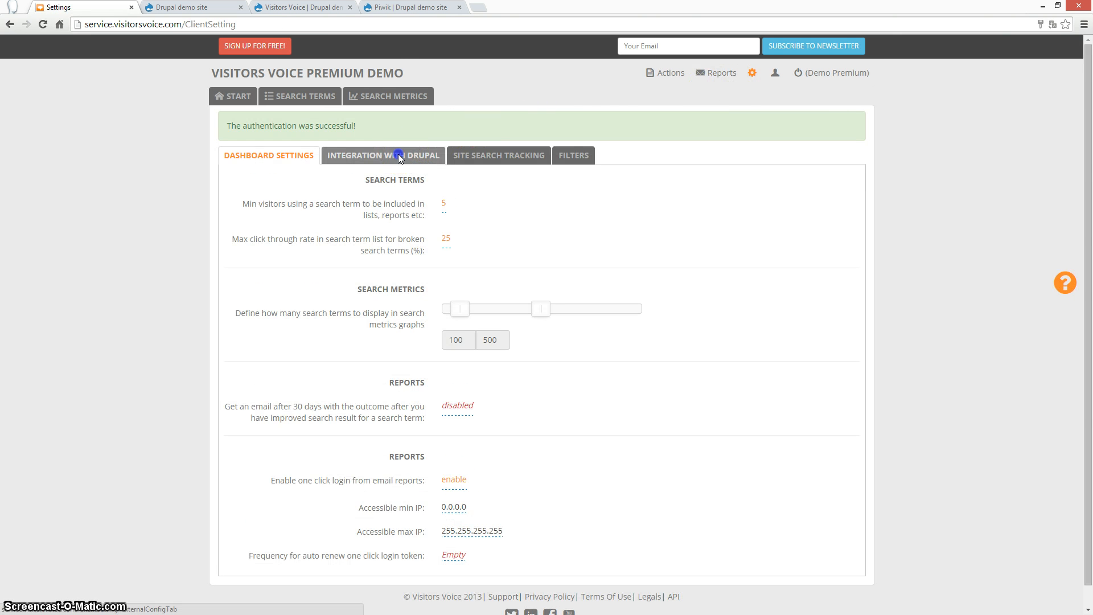
Read the Integration With Drupal instructions, then bring up the Drupal demo site home page.
left_click(398, 155)
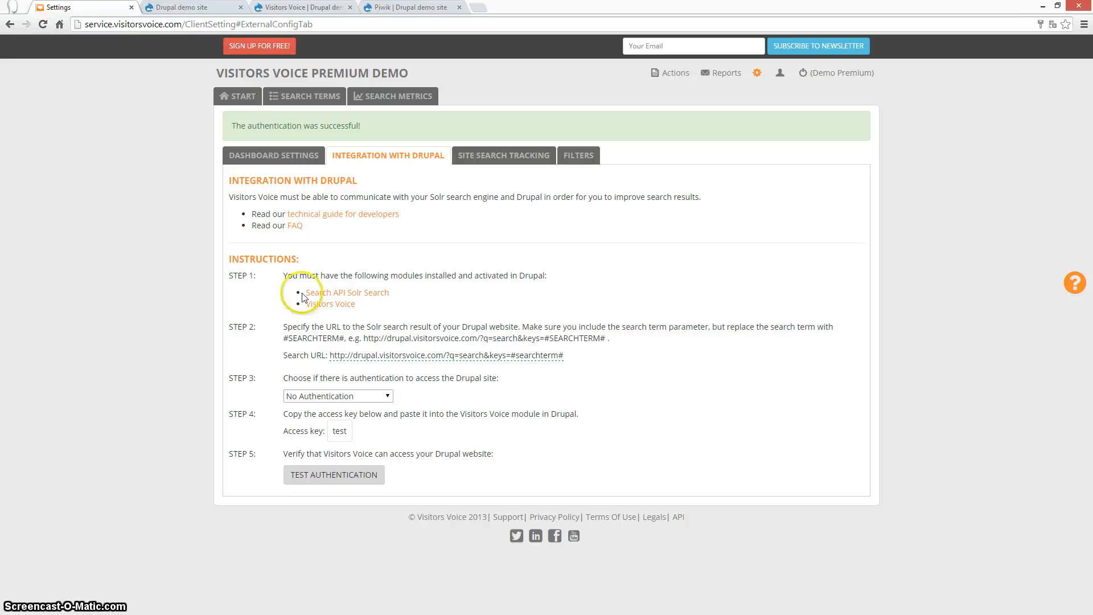
left_click(188, 8)
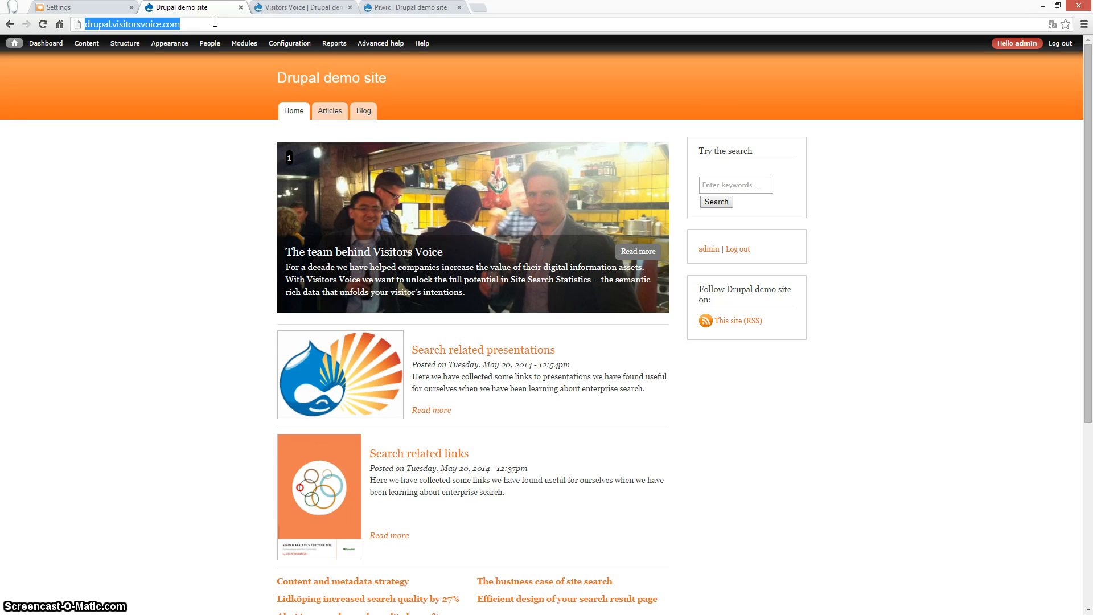
Search the demo site for 'about' and turn its URL into a #SEARCHTERM# search-URL template.
left_click(743, 186)
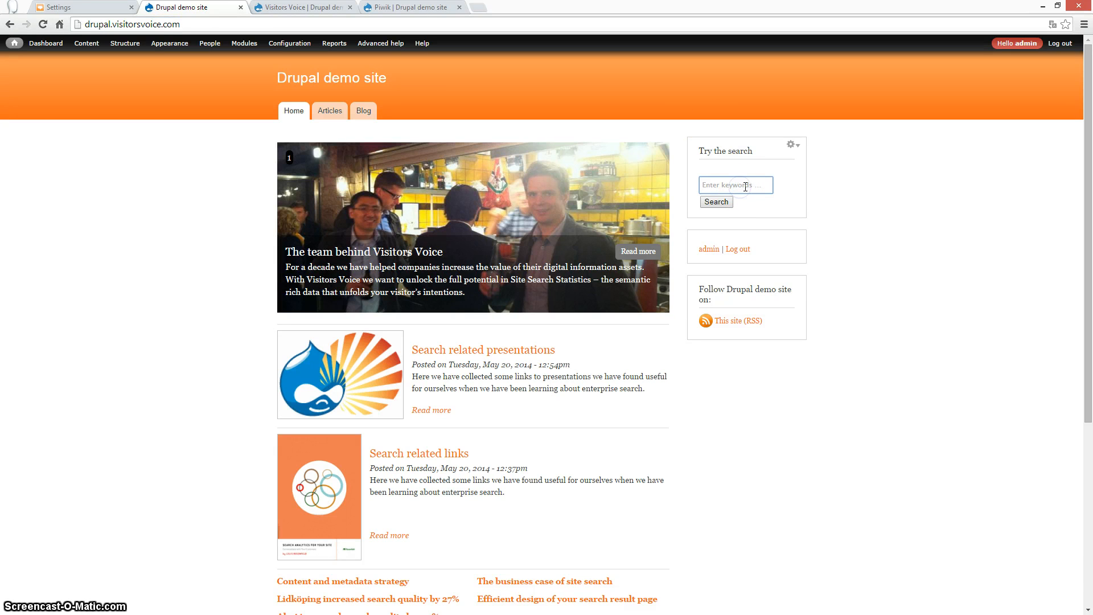
type("about")
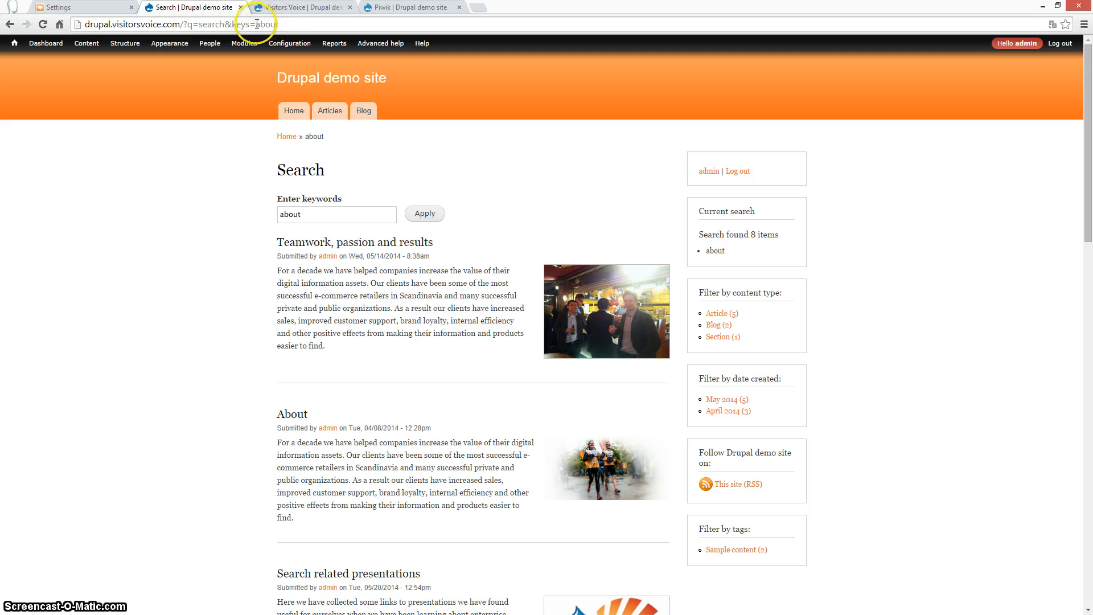
left_click_drag(256, 24, 309, 23)
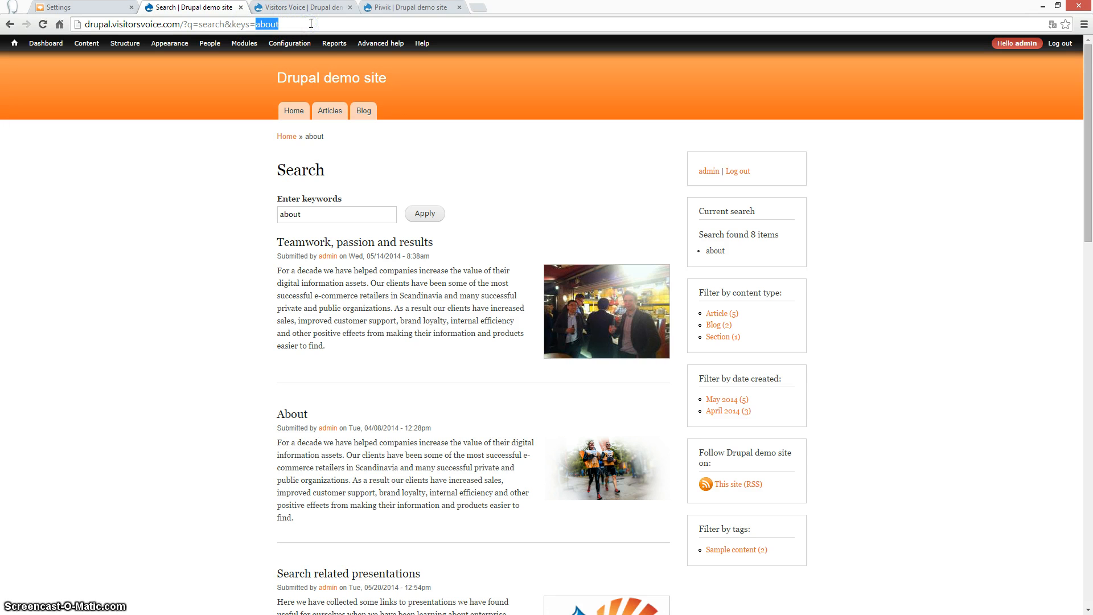
type("#")
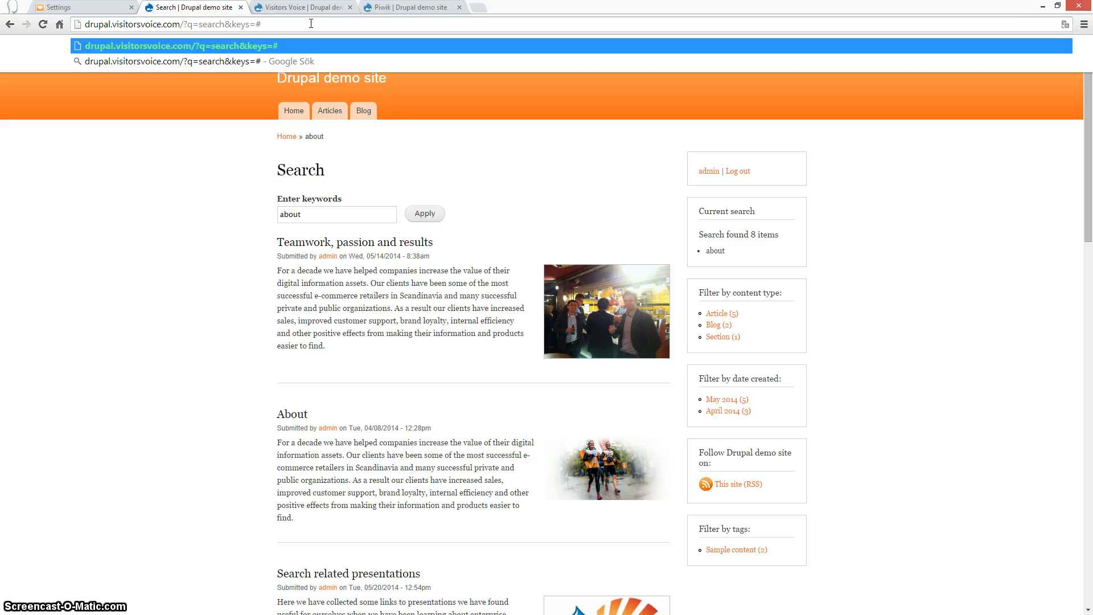
type("SEARCHTE")
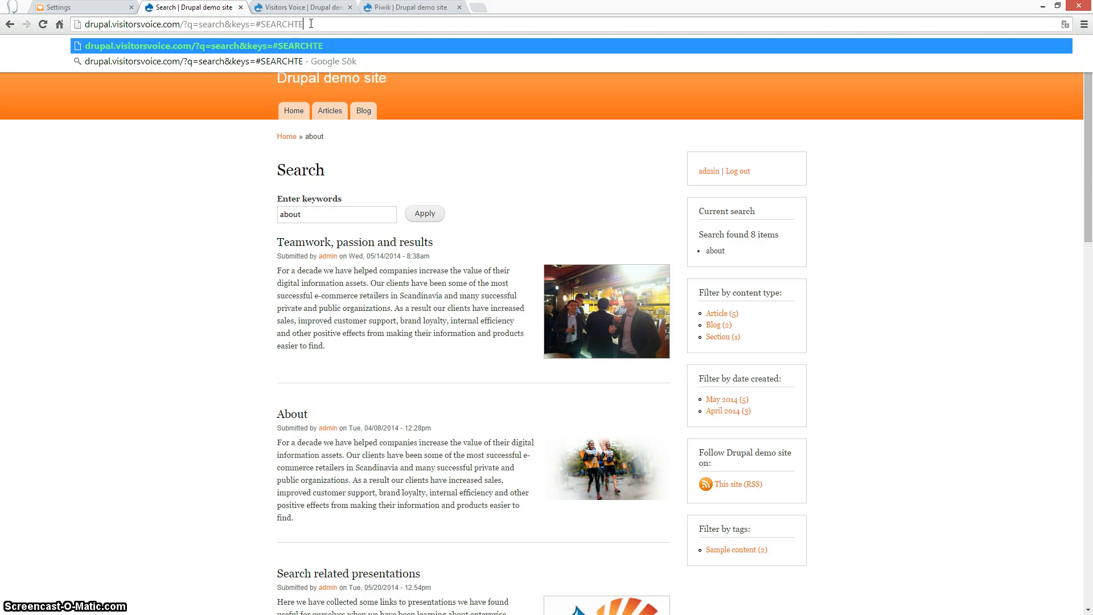
type("RM#")
key("ctrl+a")
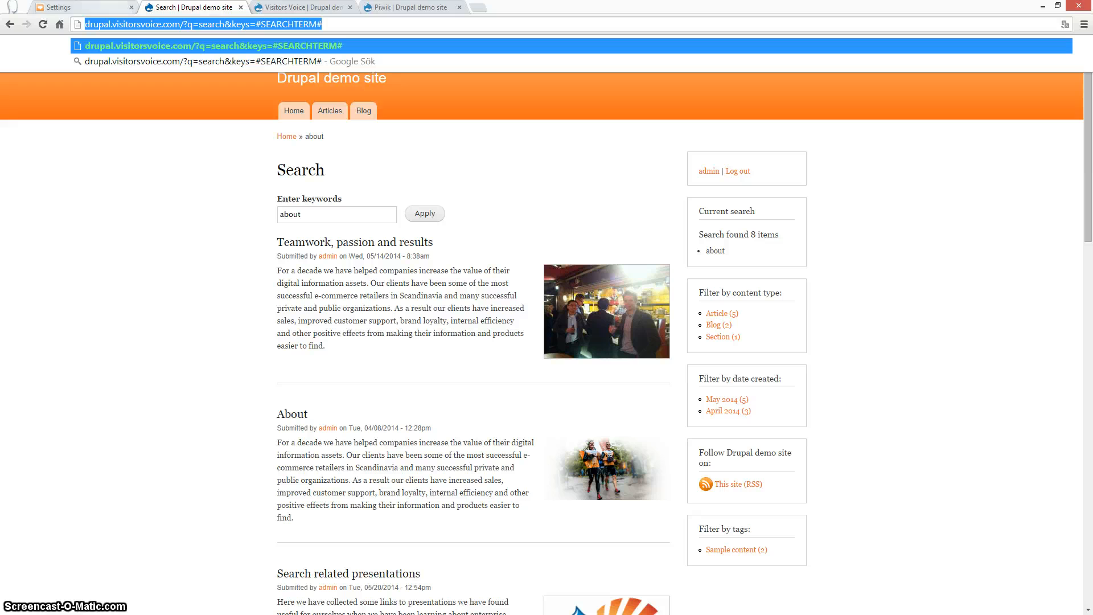
left_click(108, 8)
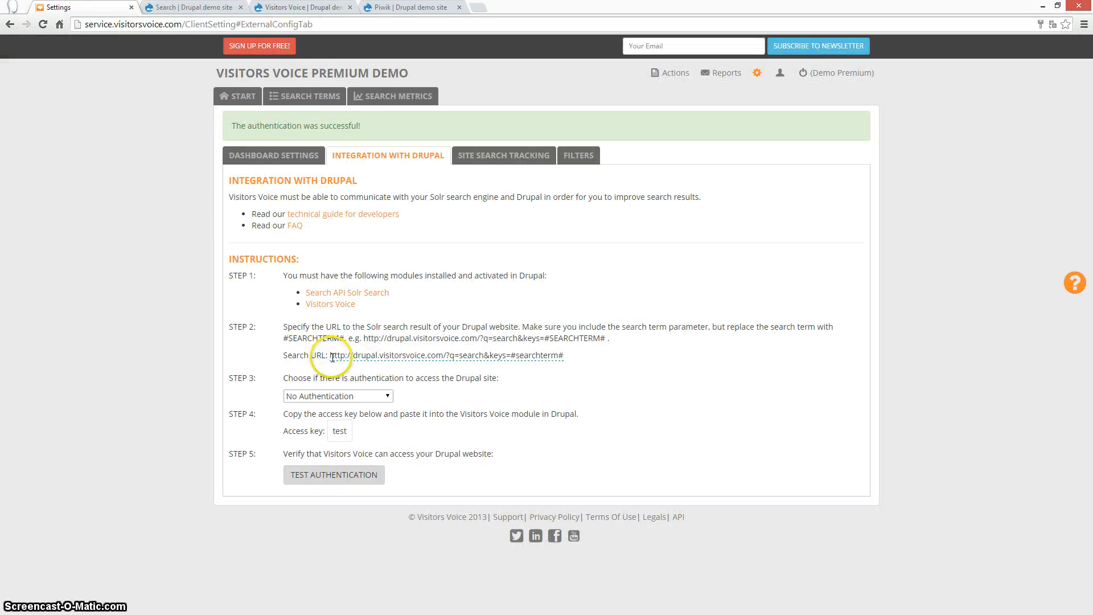
left_click(565, 356)
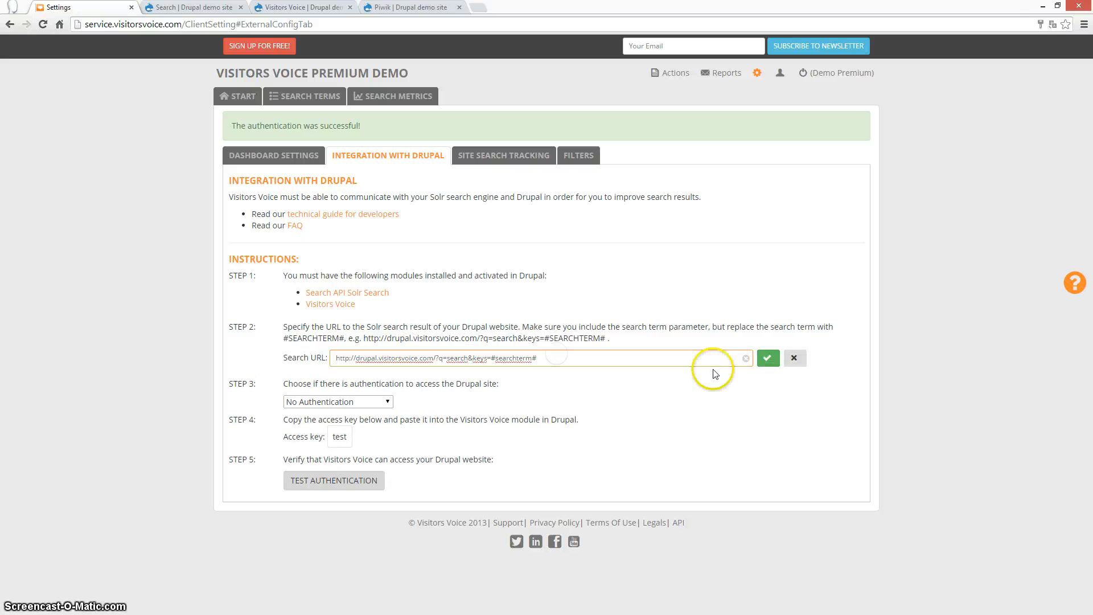
left_click(767, 358)
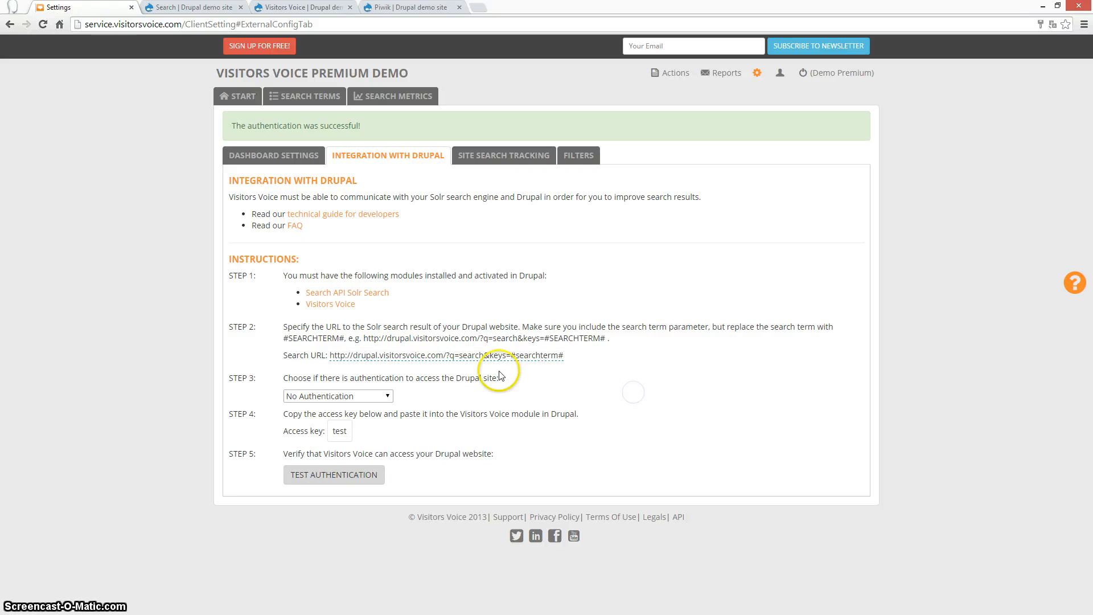
left_click(386, 399)
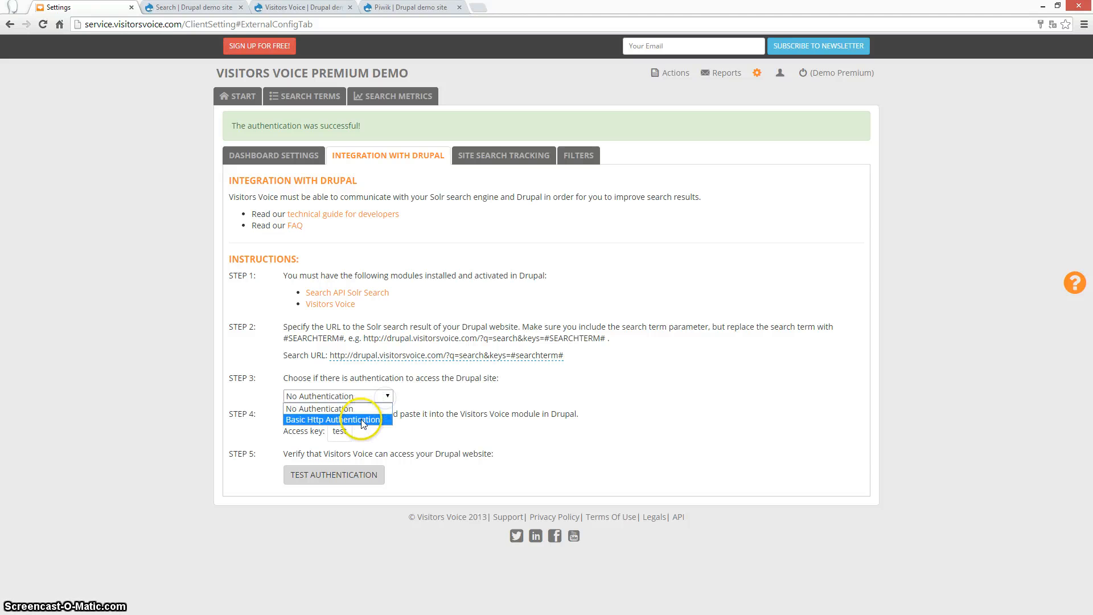
left_click(363, 420)
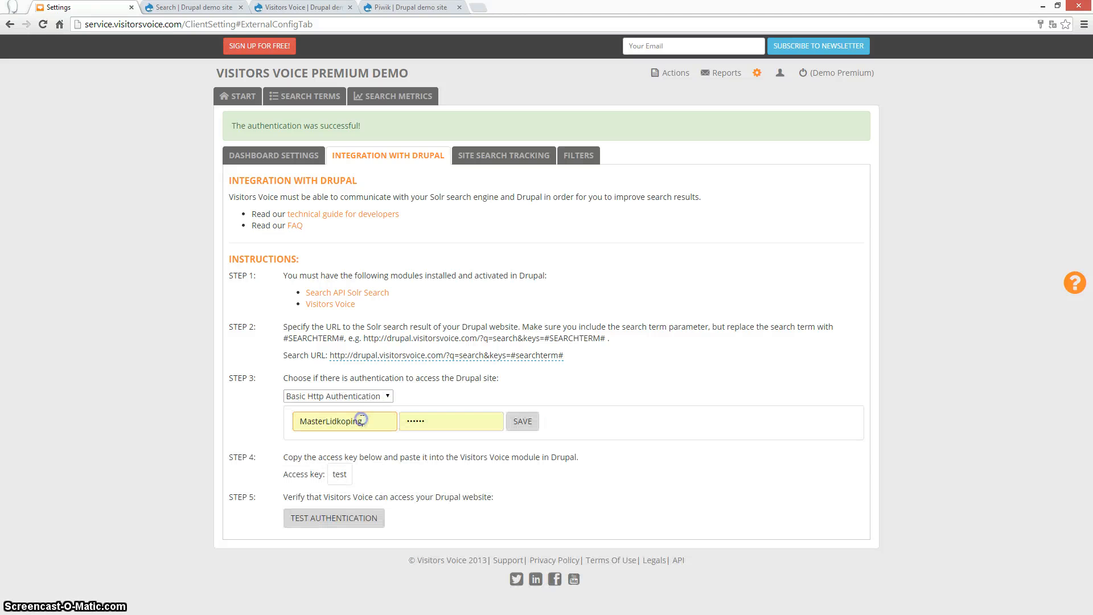
left_click(371, 421)
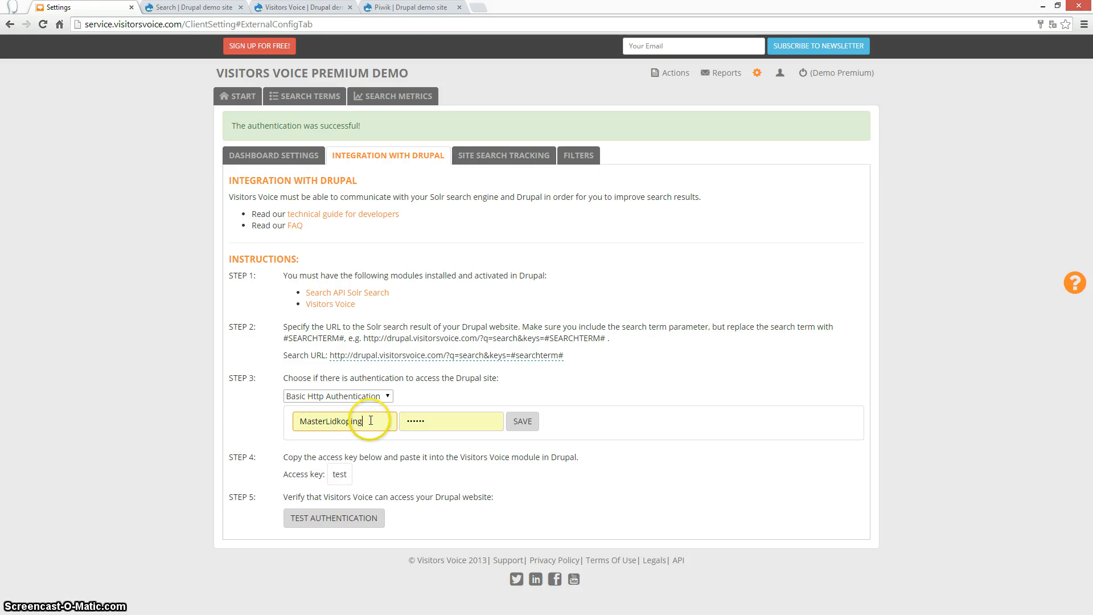
left_click(400, 398)
left_click(384, 396)
left_click(364, 407)
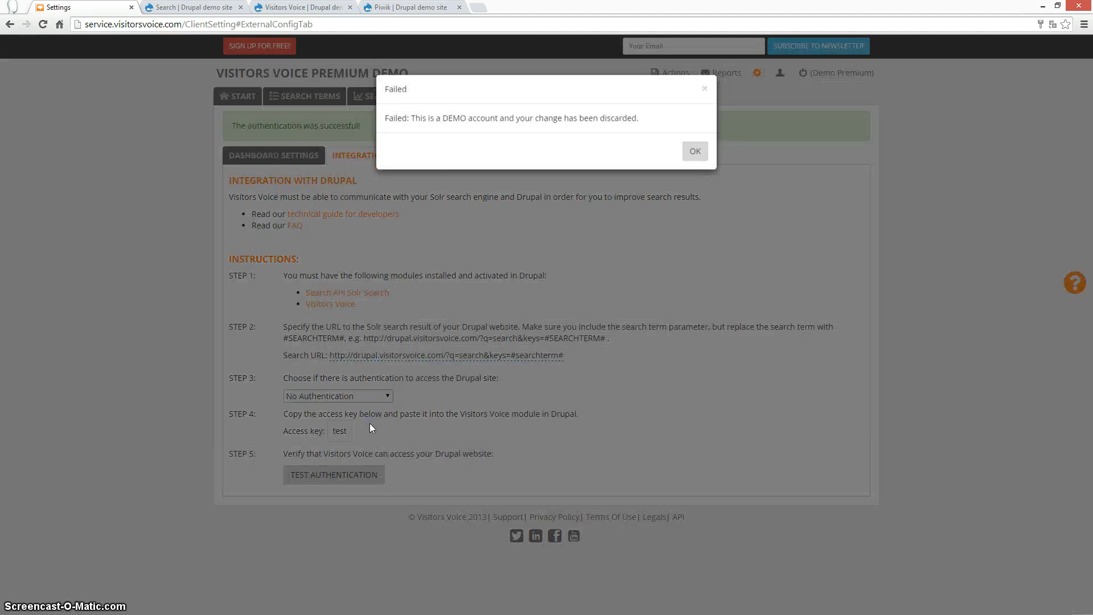
left_click(694, 150)
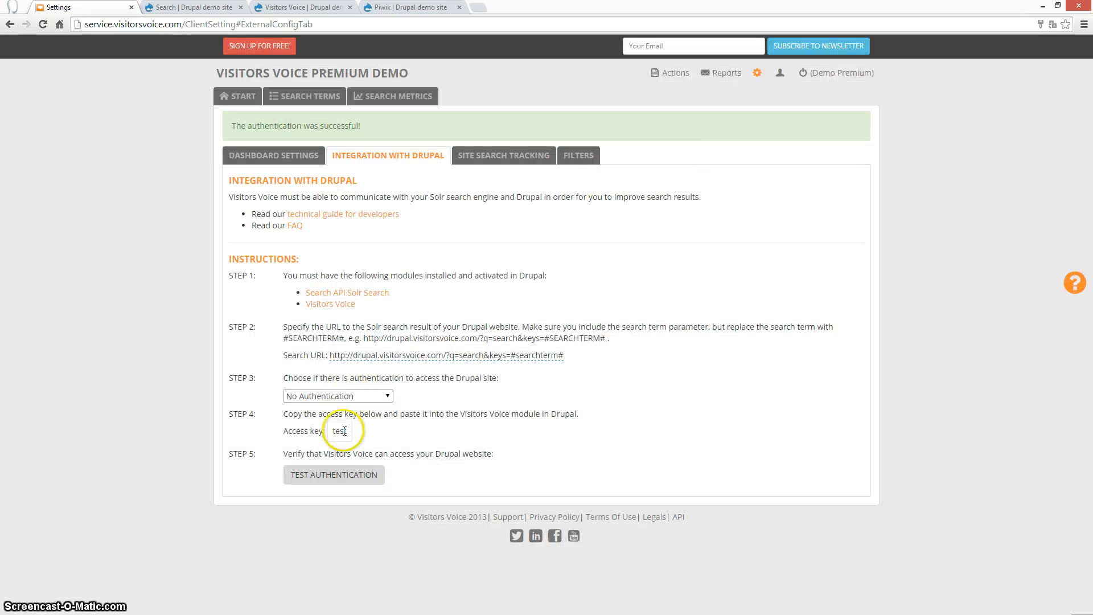
Select the Visitors Voice access key 'test' for copying into the Drupal site.
double_click(340, 431)
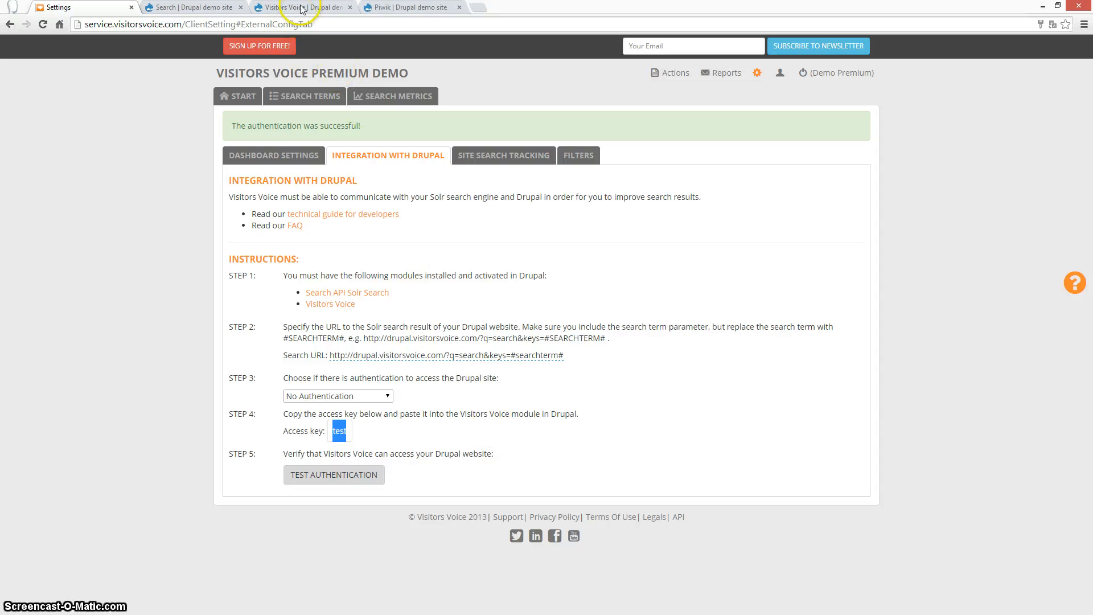
left_click(205, 7)
Confirm the Drupal Visitors Voice module's access key field holds 'test', then go back to Visitors Voice.
left_click(298, 7)
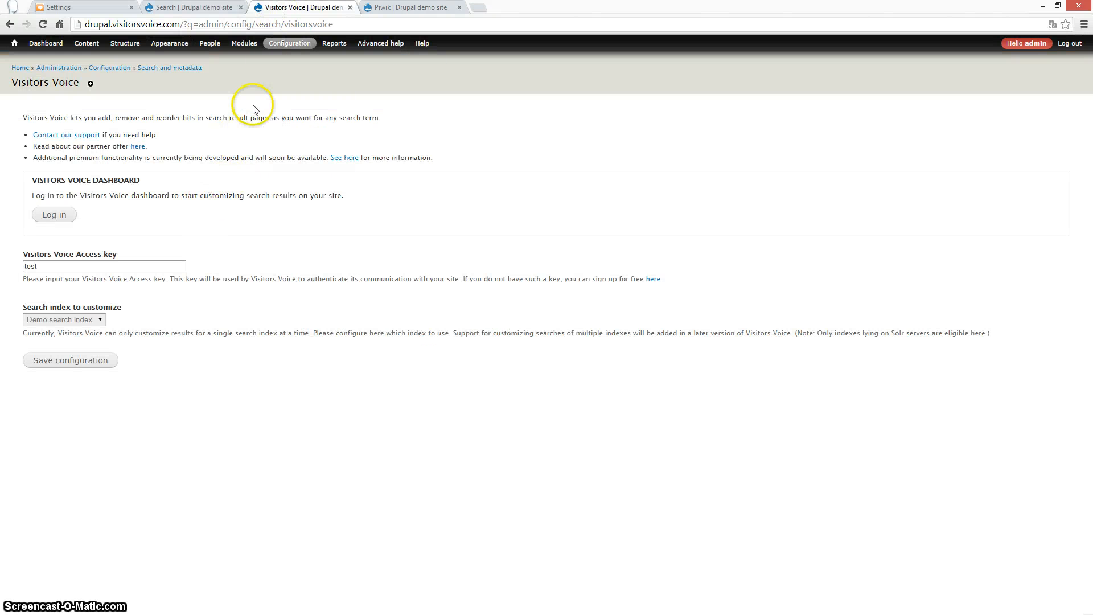
mouse_move(287, 45)
mouse_move(282, 134)
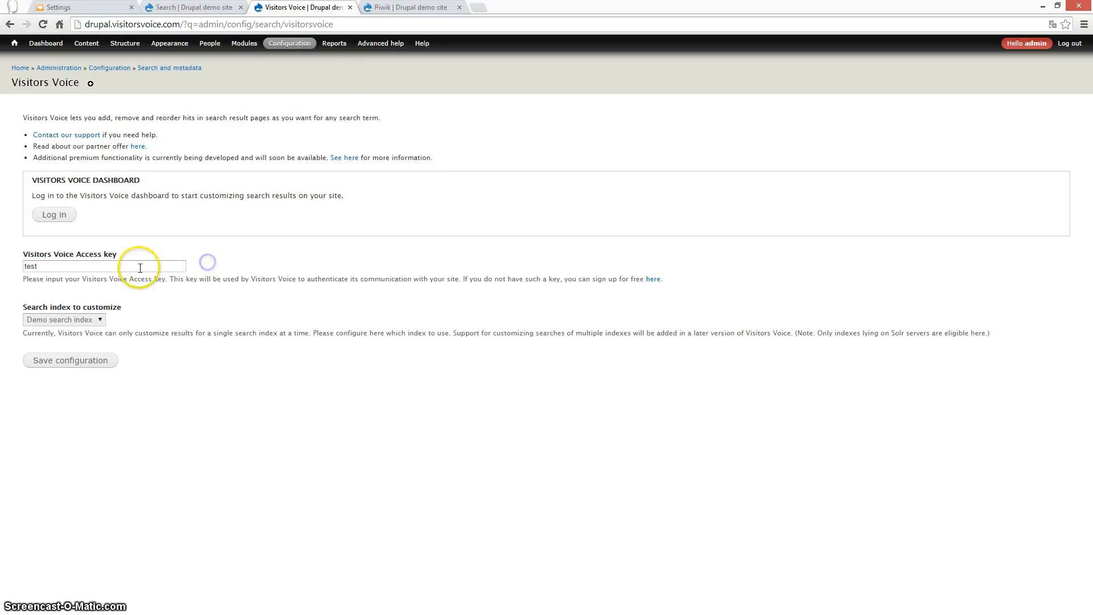
left_click_drag(117, 266, 12, 267)
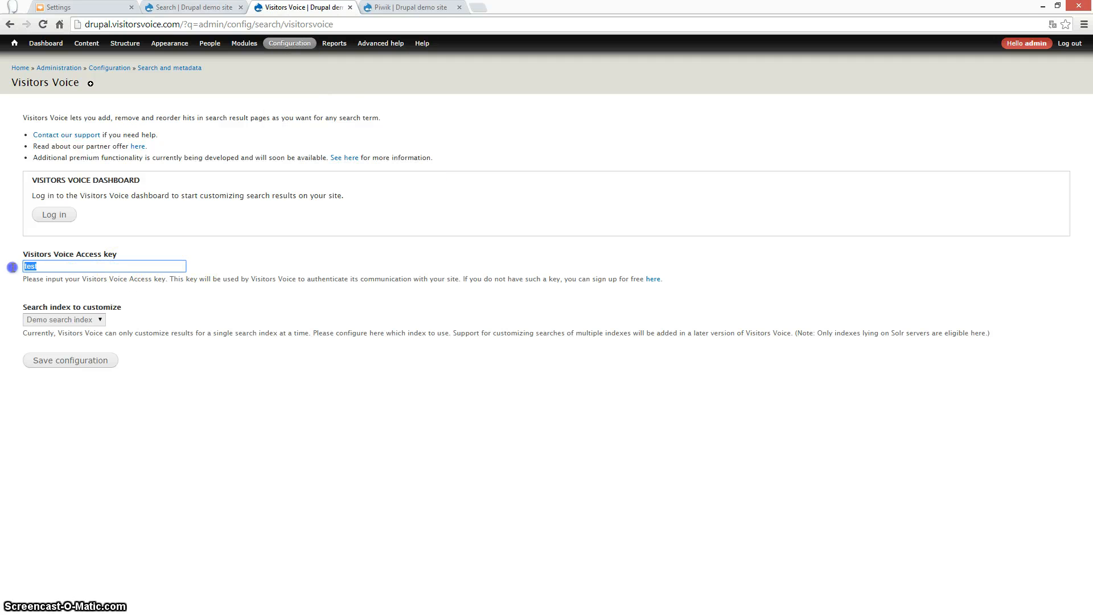
left_click(50, 269)
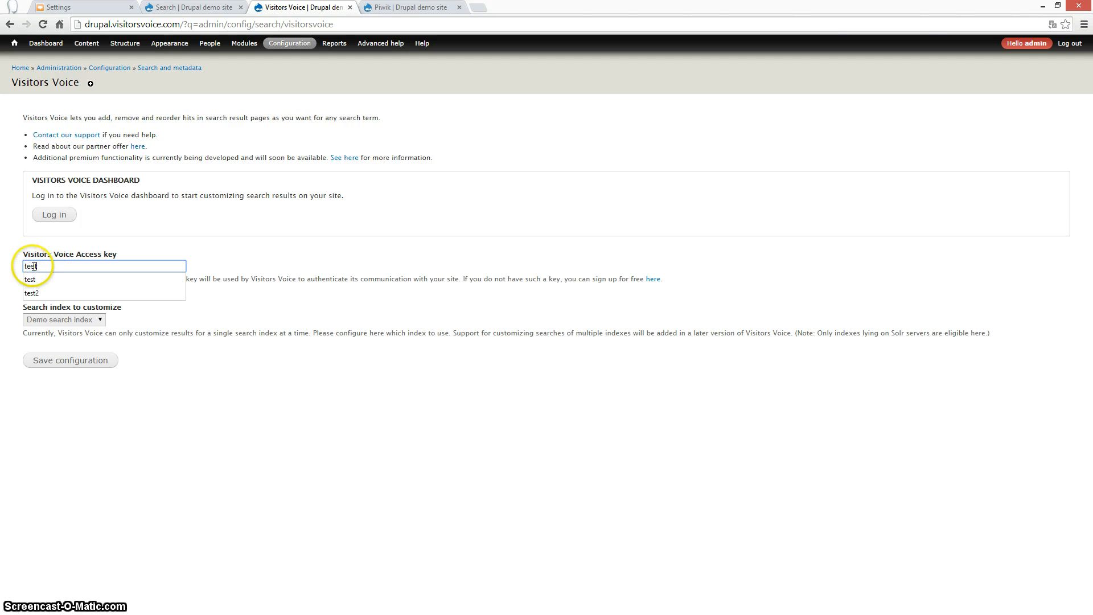
left_click(114, 7)
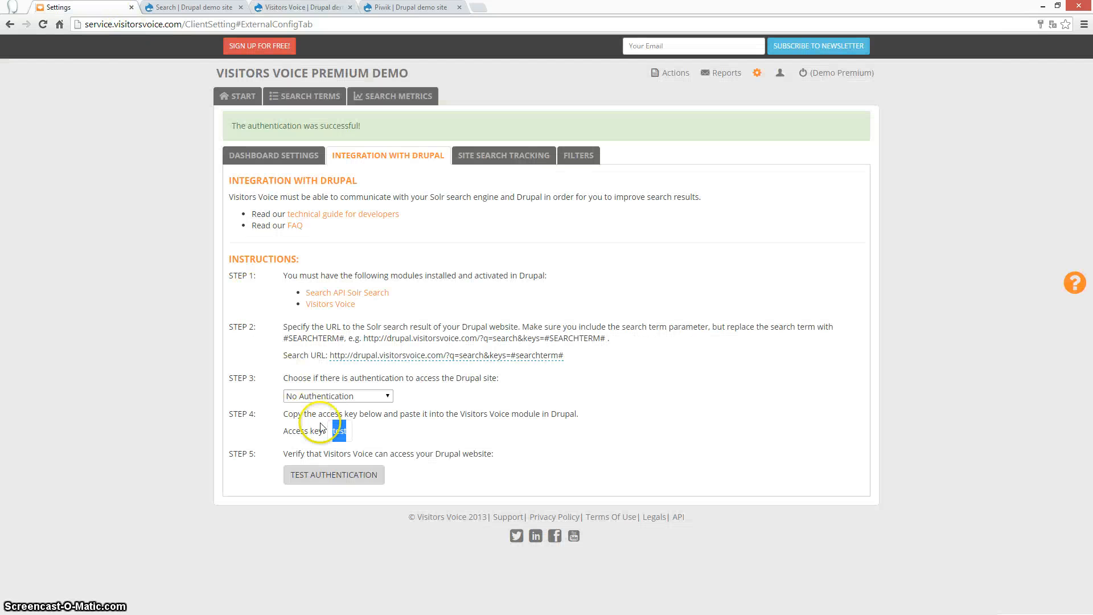
left_click(291, 8)
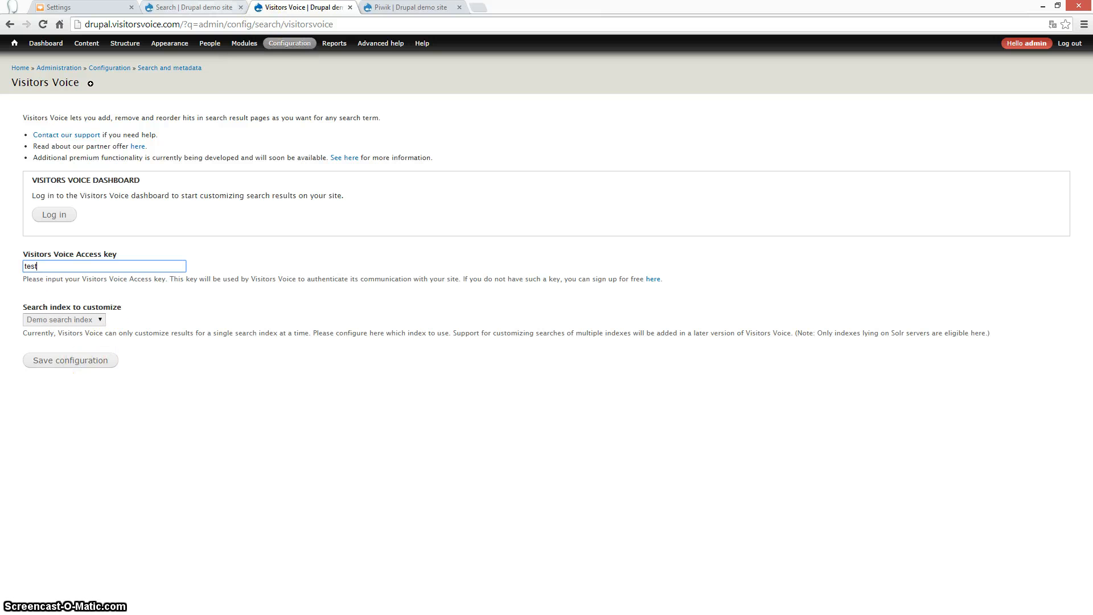
key("ctrl+shift+Tab")
key("ctrl+shift+Tab")
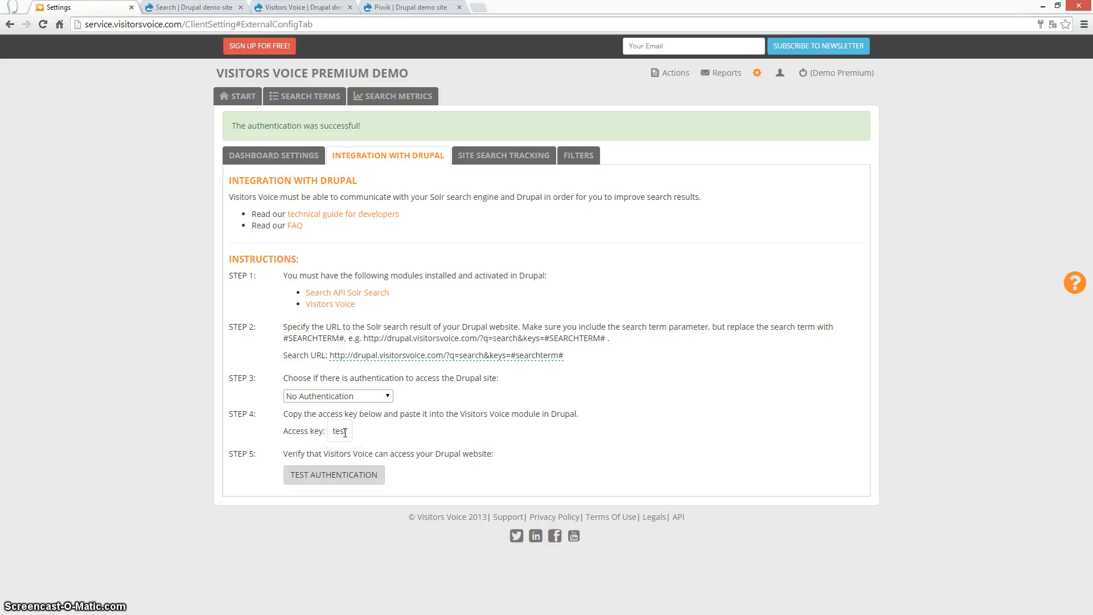
Run Test Authentication and confirm the 'The authentication was successful!' banner appears.
left_click(337, 476)
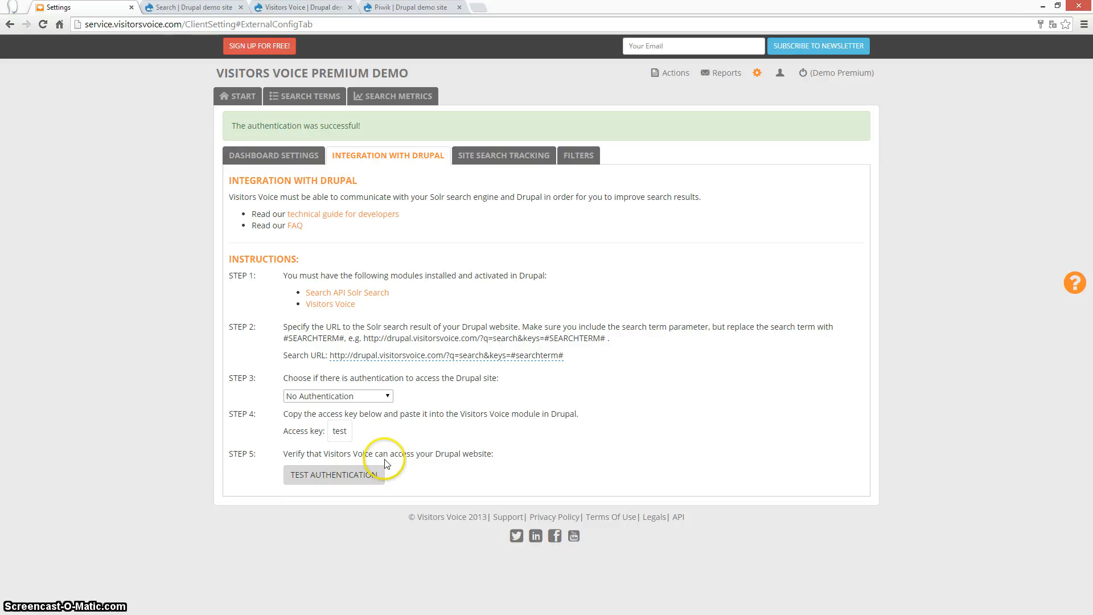
left_click_drag(227, 124, 380, 121)
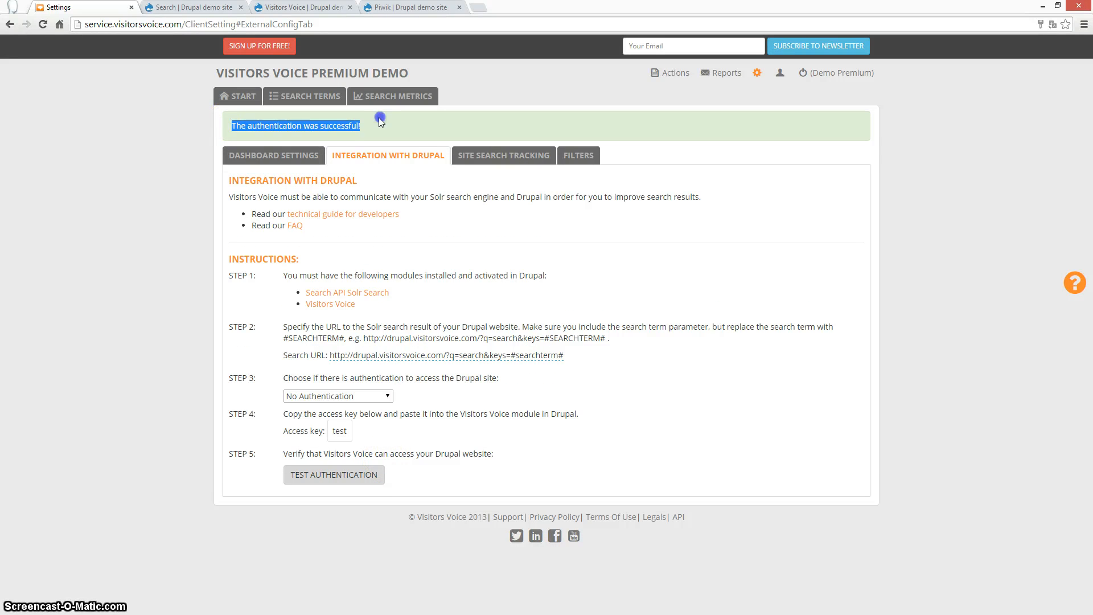
left_click(379, 125)
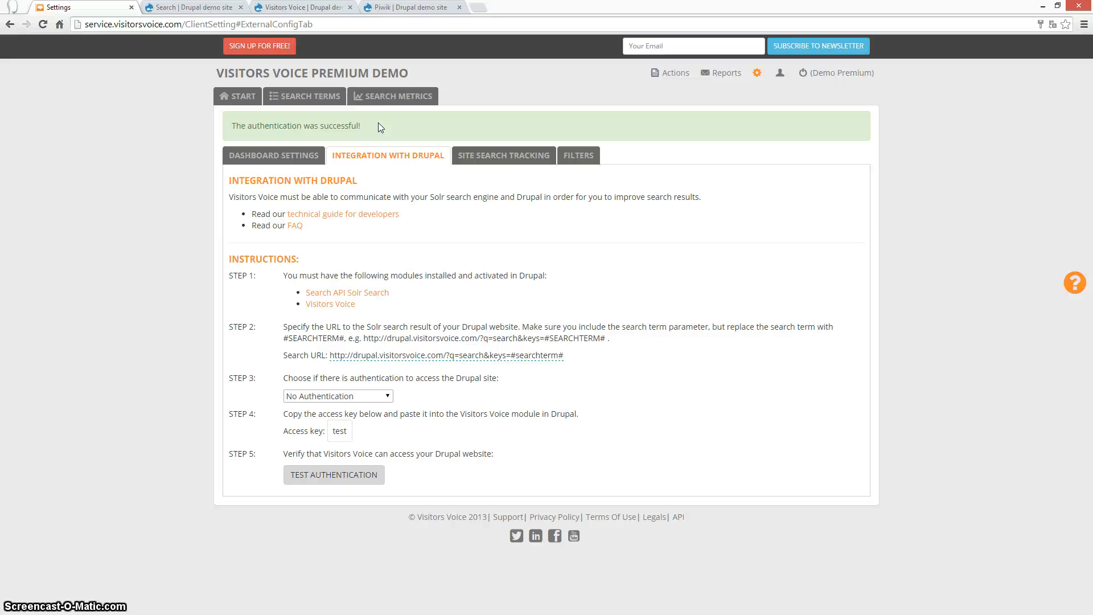
left_click(478, 158)
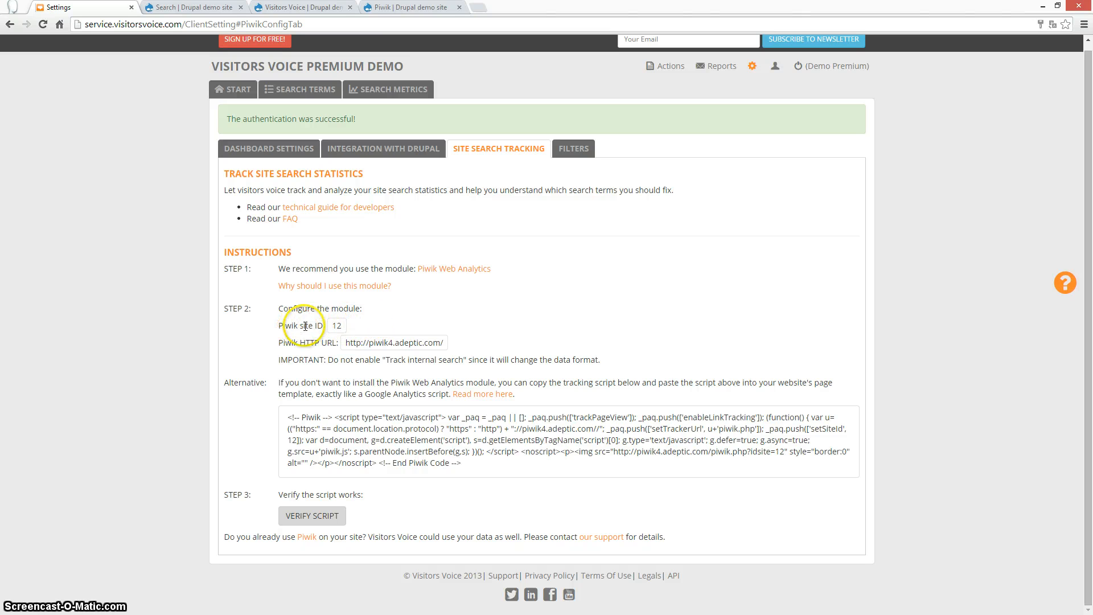
double_click(344, 325)
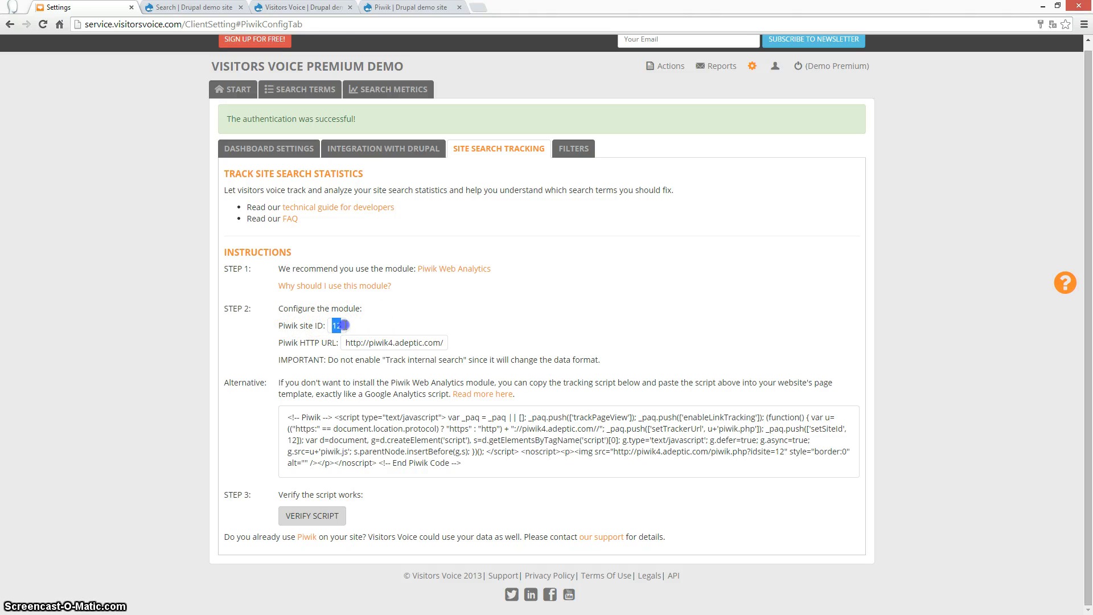
left_click(344, 327)
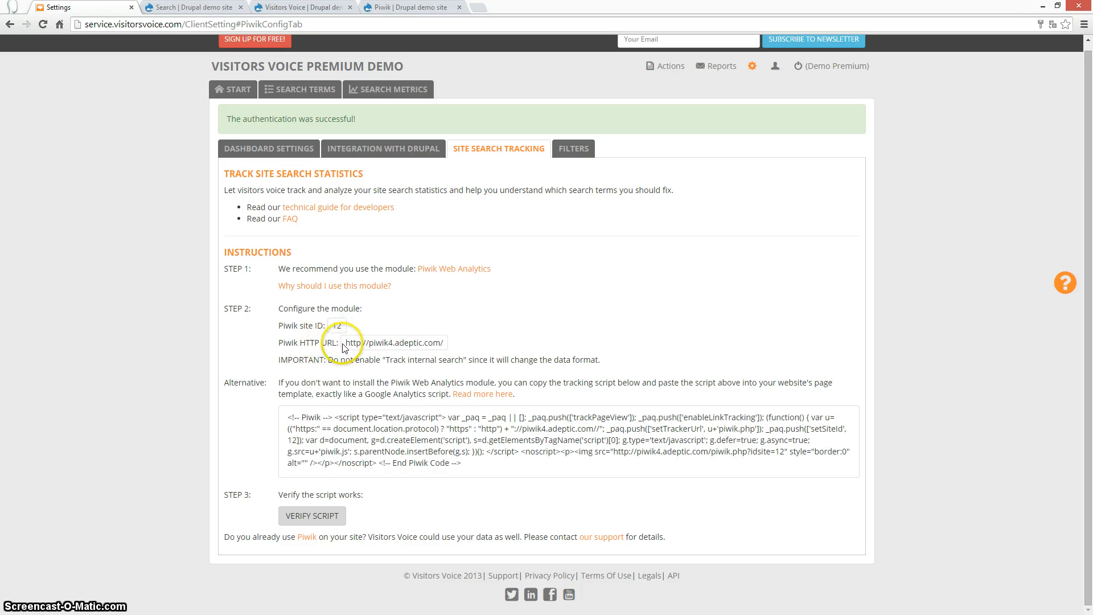
left_click_drag(344, 342, 447, 340)
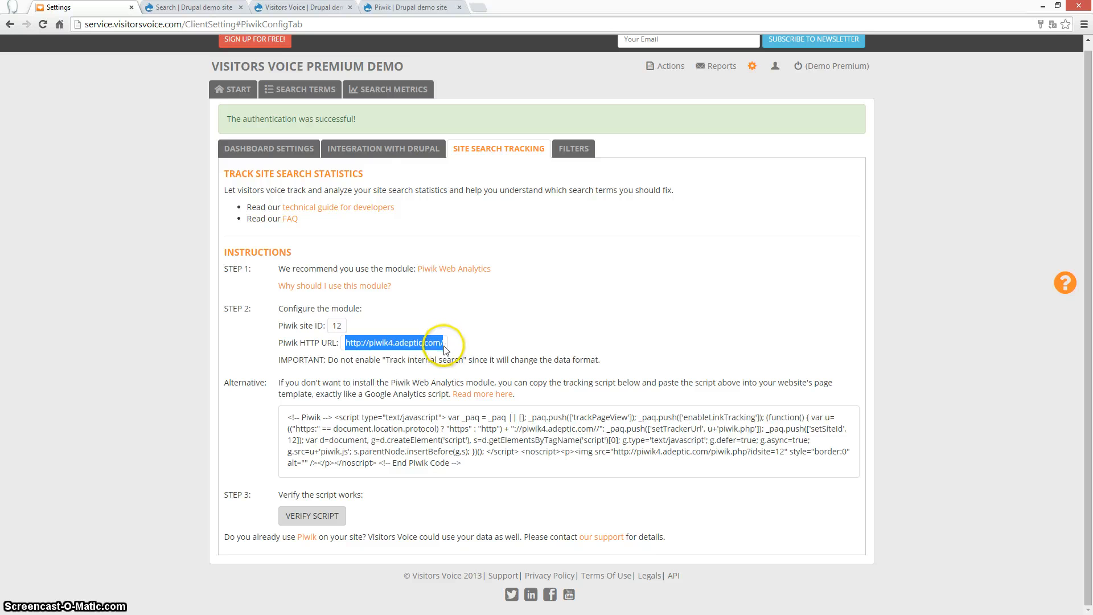
left_click(402, 7)
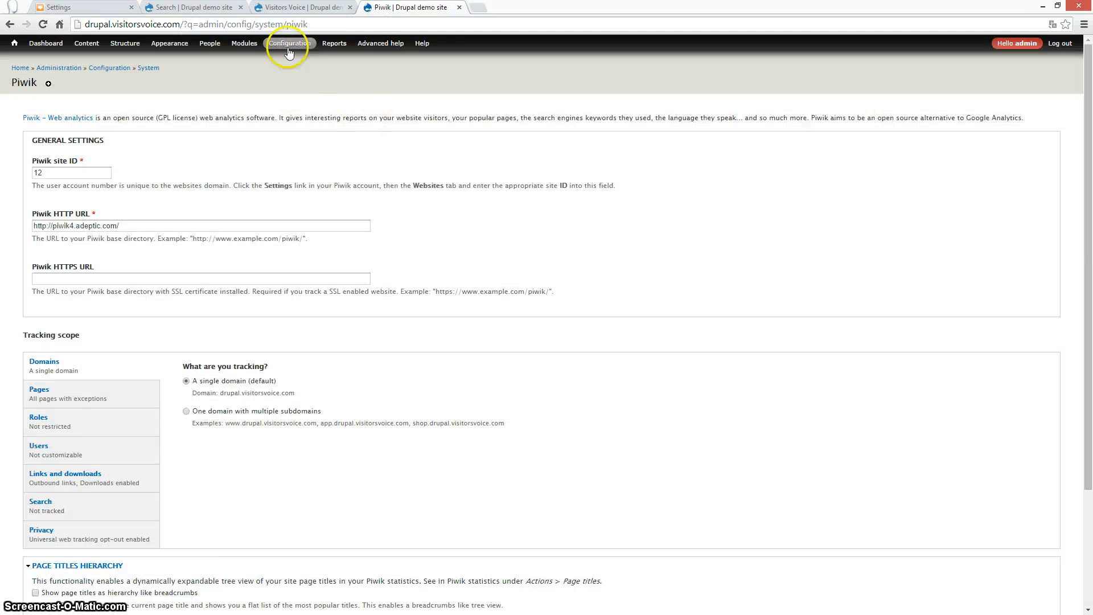
mouse_move(290, 45)
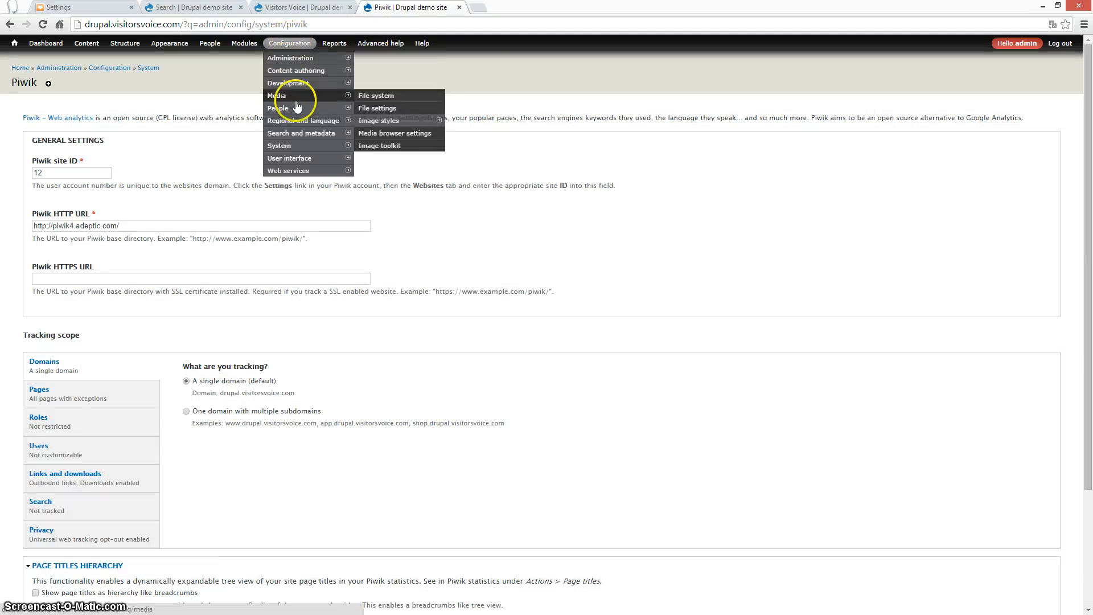
mouse_move(284, 146)
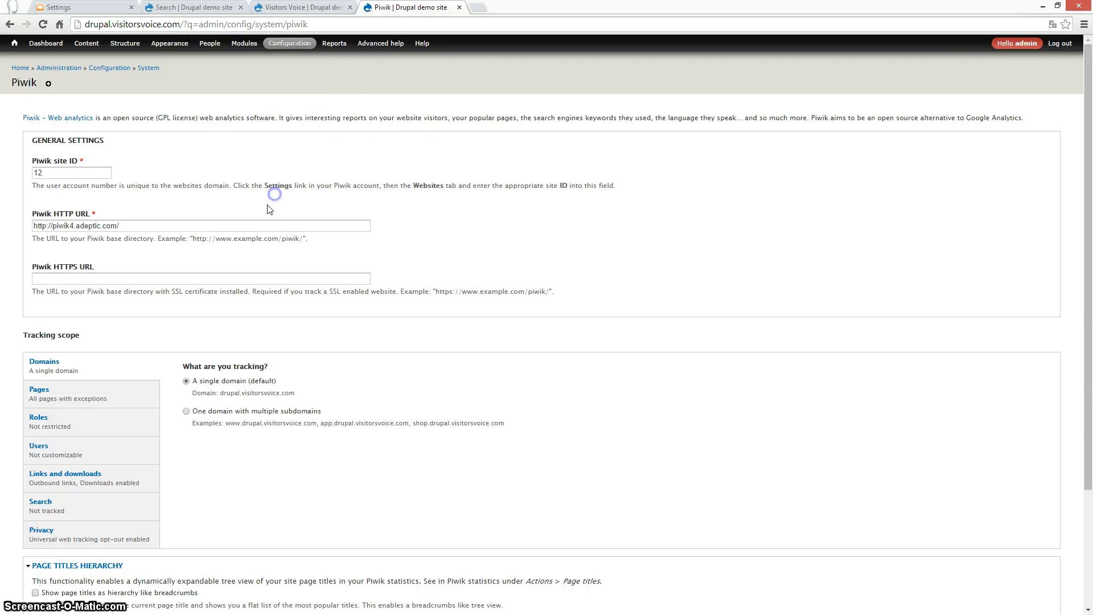
left_click_drag(105, 172, 28, 165)
left_click(126, 226)
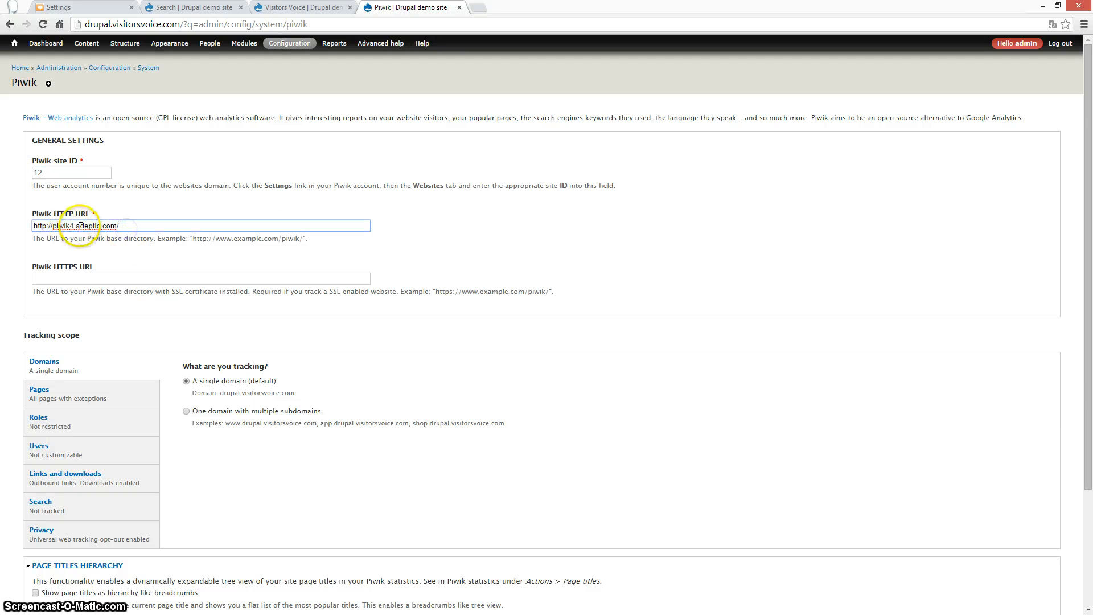
left_click_drag(138, 226, 31, 219)
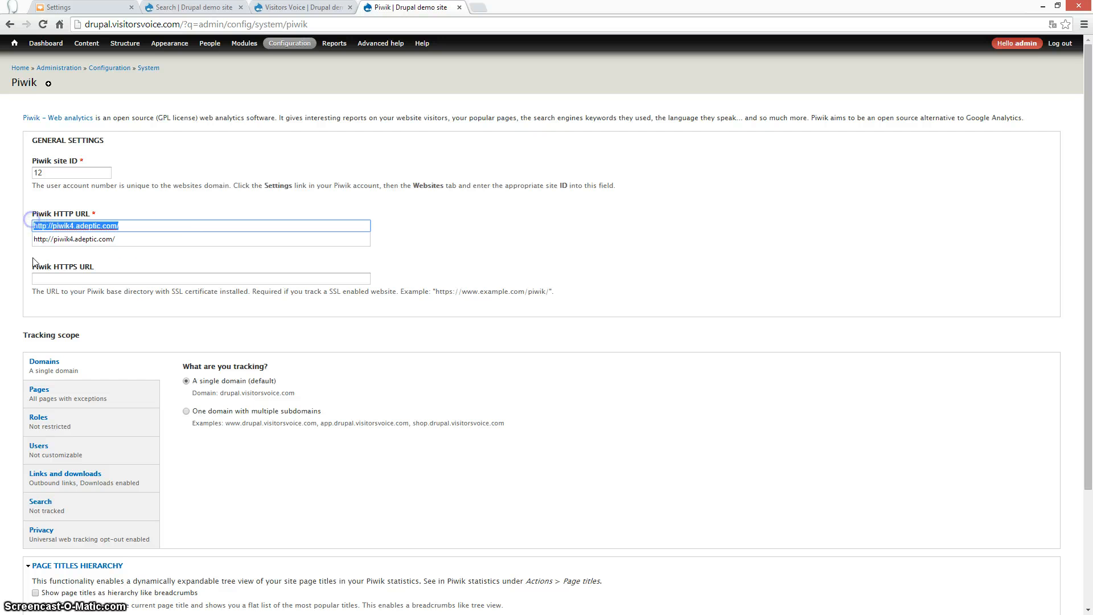
scroll(256, 377, "down", 3)
scroll(231, 235, "up", 3)
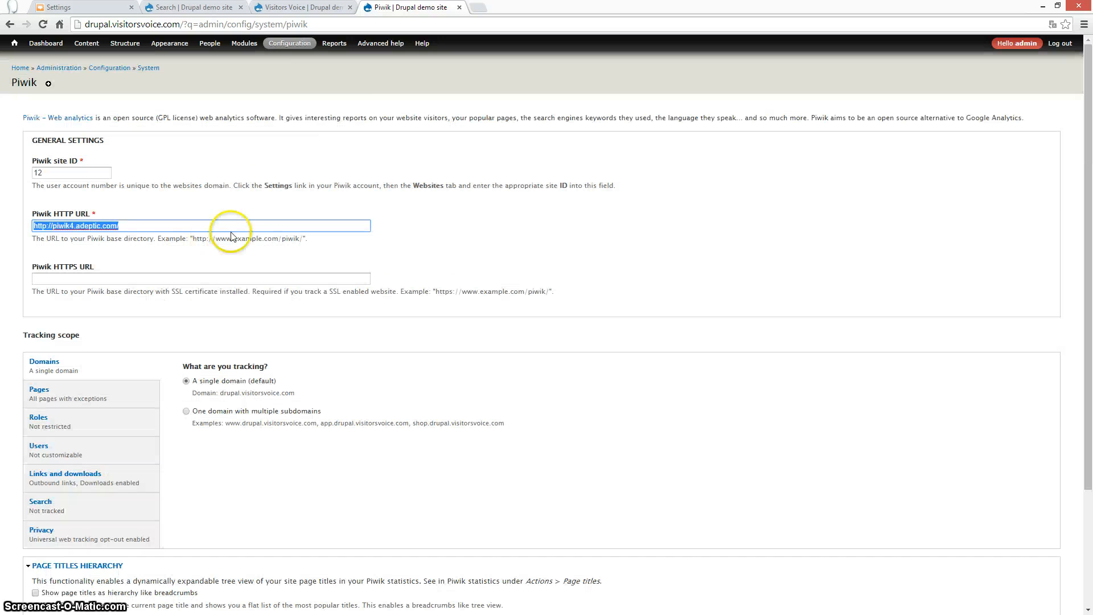
View the page source of the Drupal search results page.
left_click(192, 7)
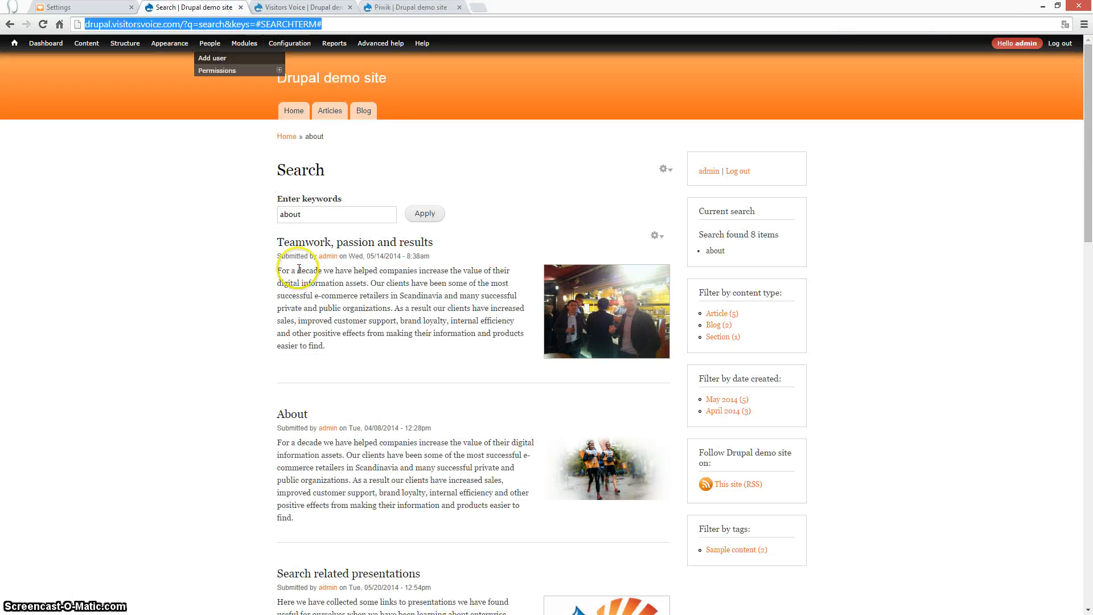
right_click(206, 290)
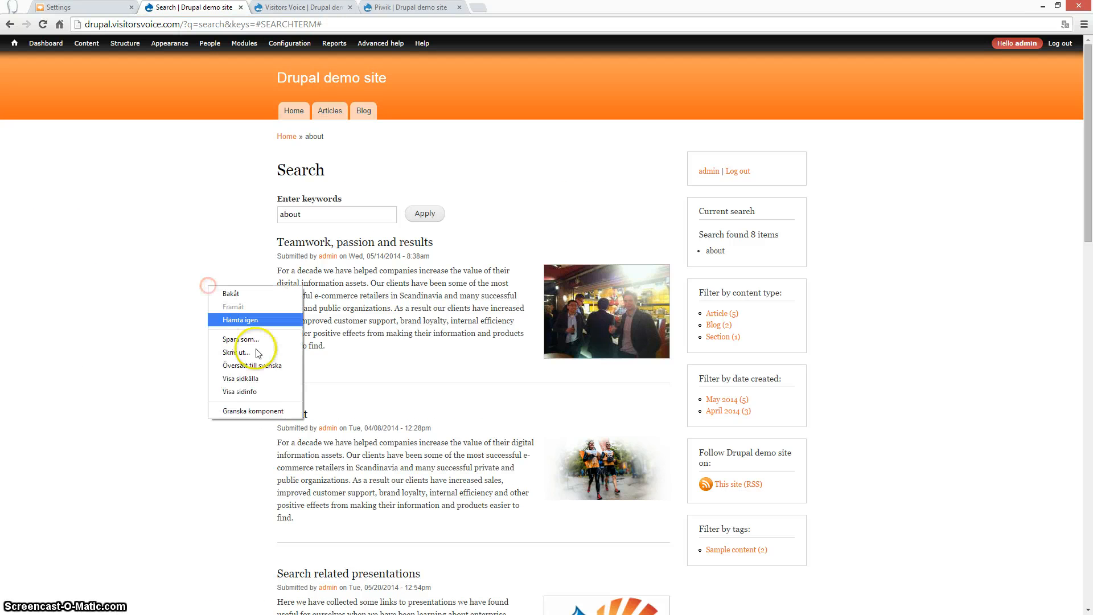
left_click(253, 382)
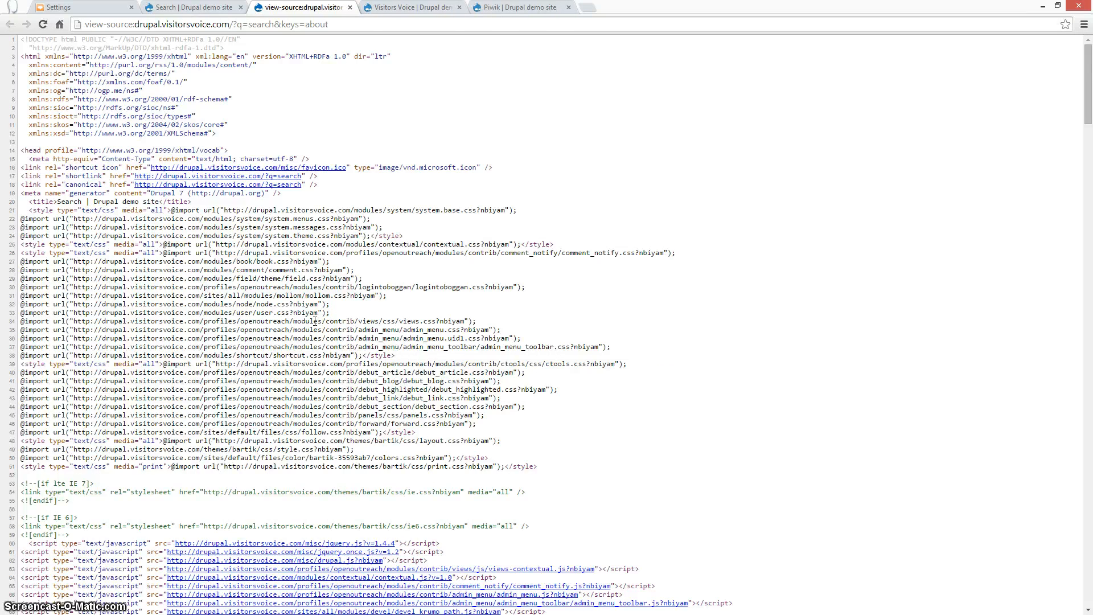
Find the Piwik tracking script in the source and confirm its tracker URL and siteId 12.
key("ctrl+f")
type("piwik")
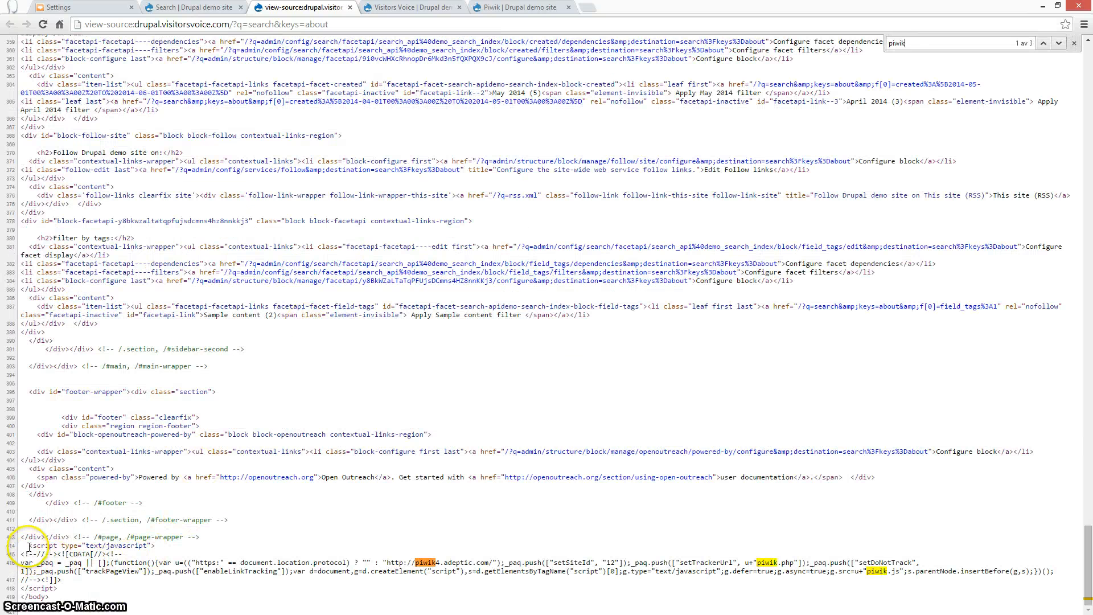
left_click_drag(28, 547, 67, 588)
left_click(68, 588)
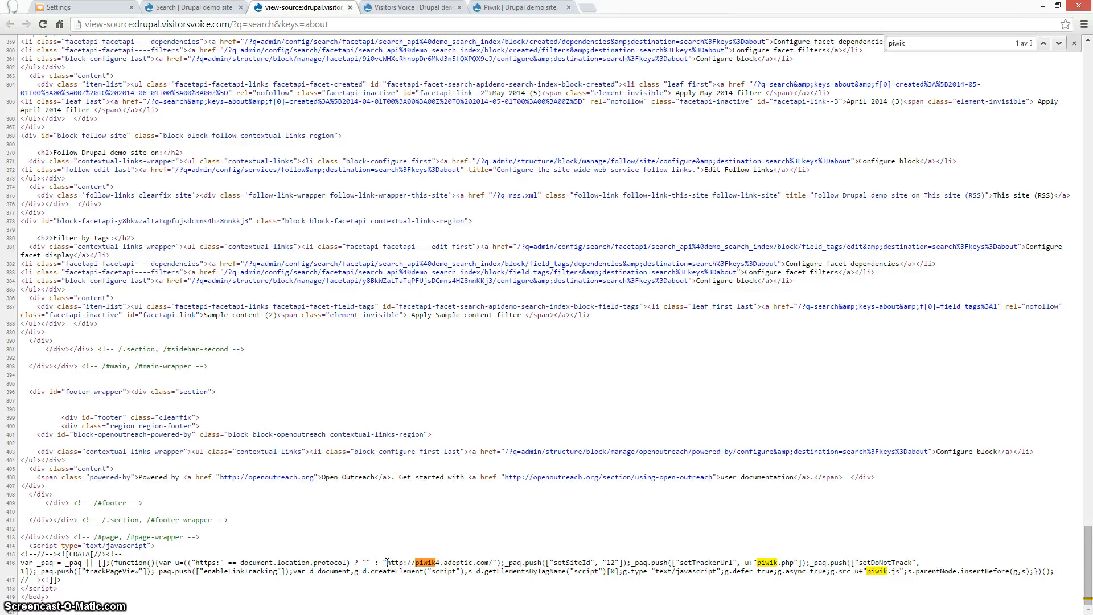
left_click_drag(390, 561, 491, 562)
double_click(611, 561)
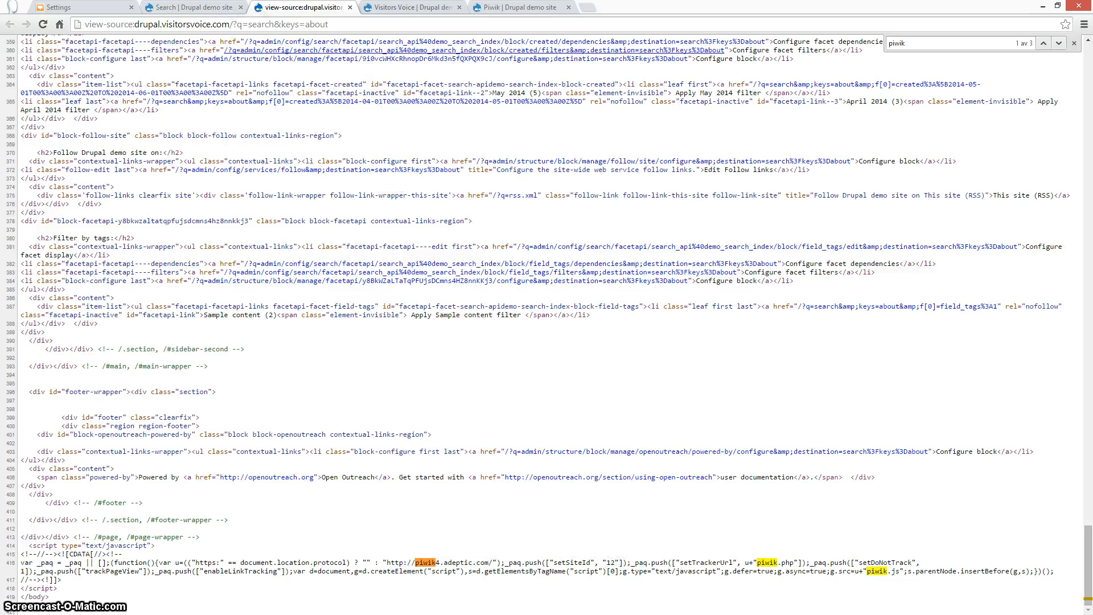
key("ctrl+1")
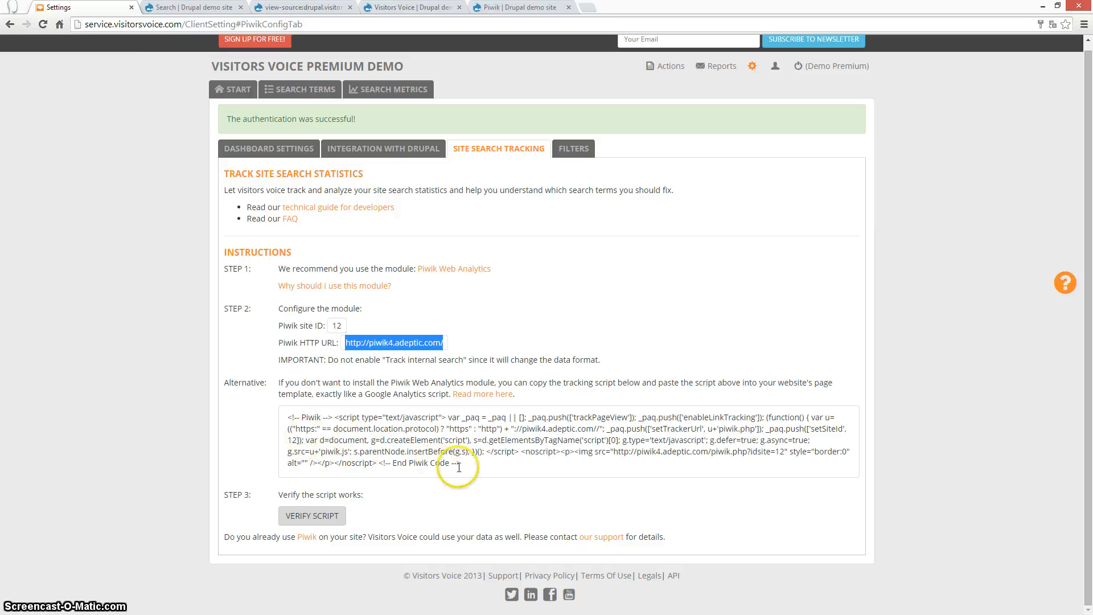
left_click_drag(461, 463, 282, 416)
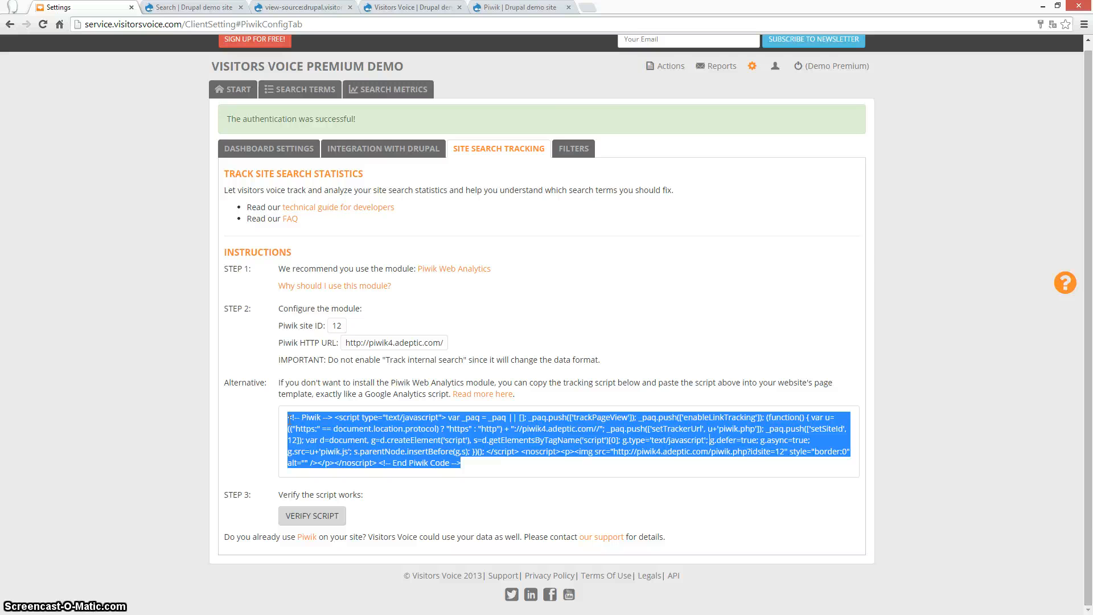
left_click(241, 455)
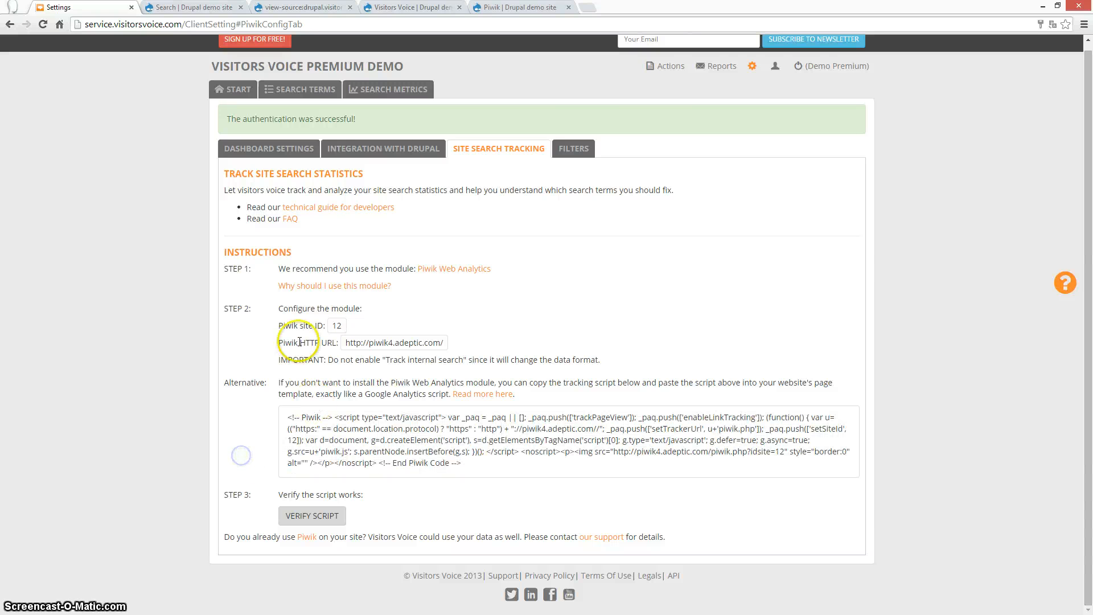
Run VERIFY SCRIPT and confirm every check passes, including the Piwik collected-data check.
left_click(308, 516)
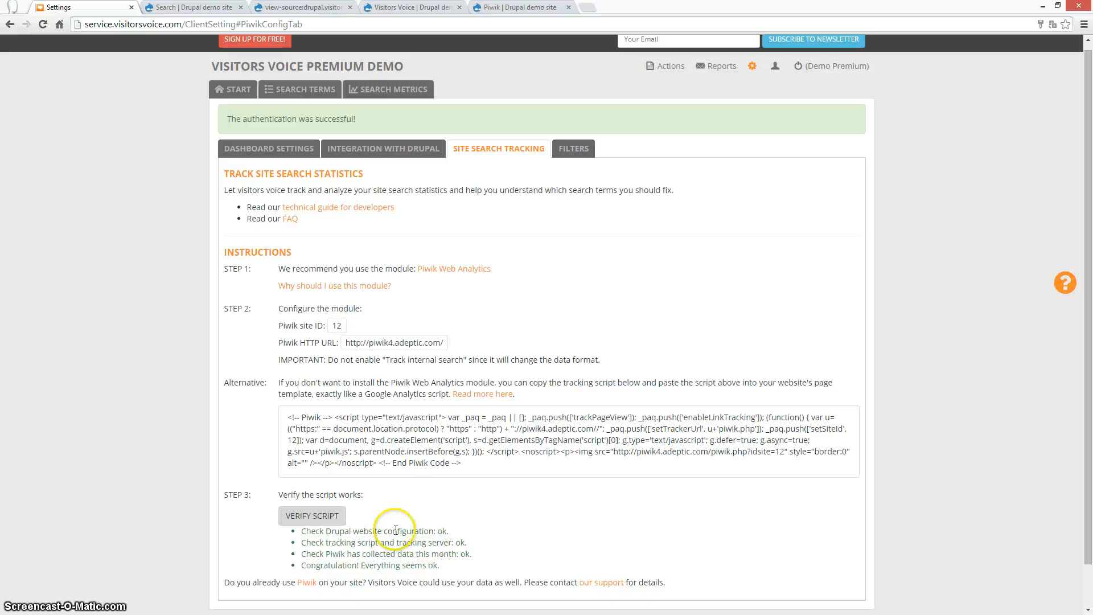
left_click_drag(305, 558, 455, 556)
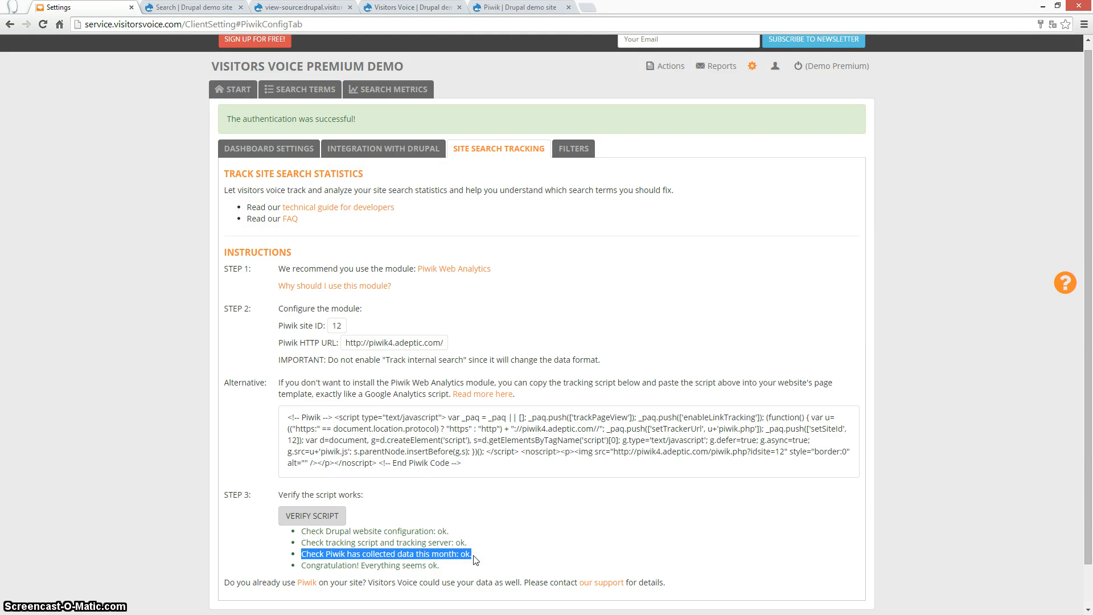
left_click(474, 559)
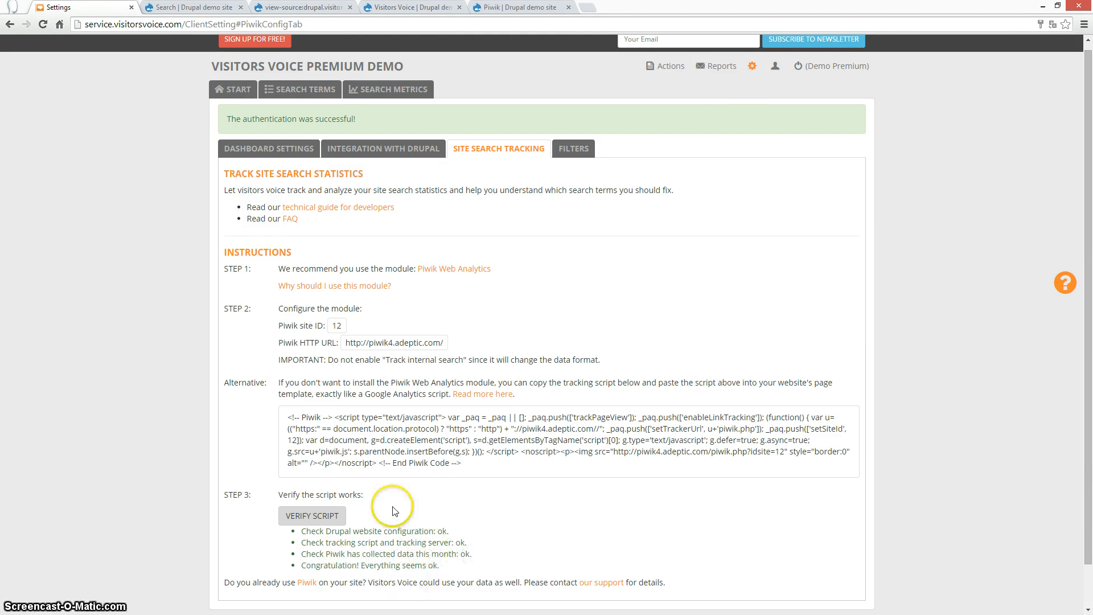